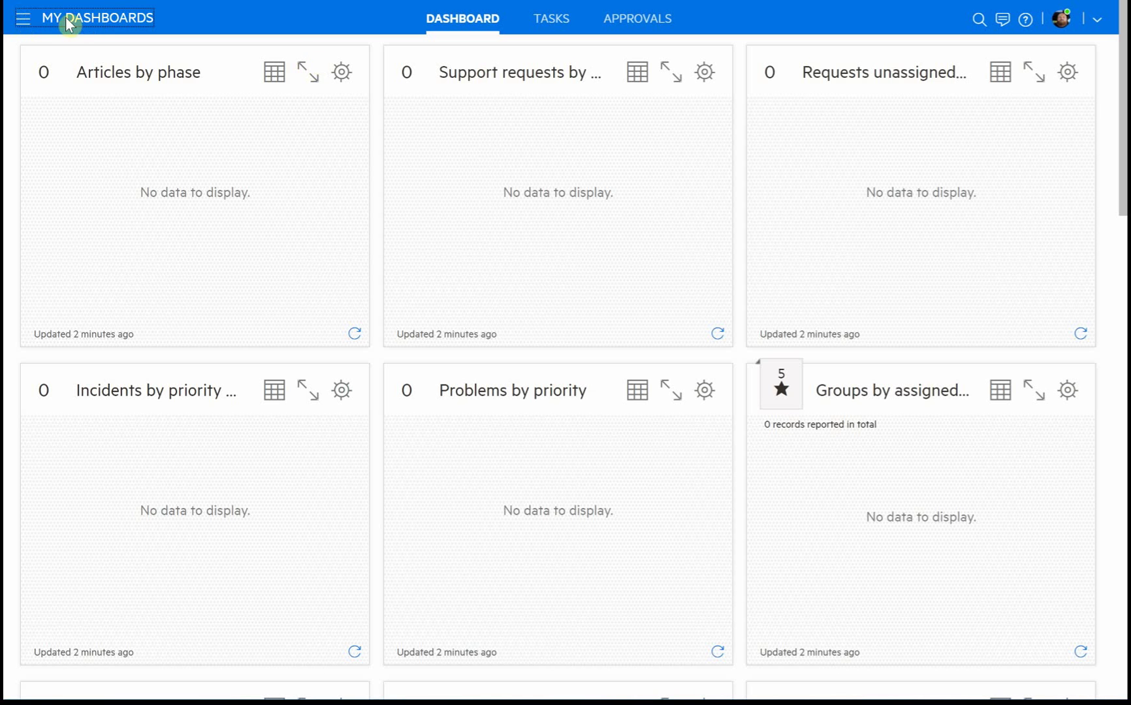
Step: Open the Service Catalog and drill into Sample Category > Sample Business Service offerings
left_click(29, 26)
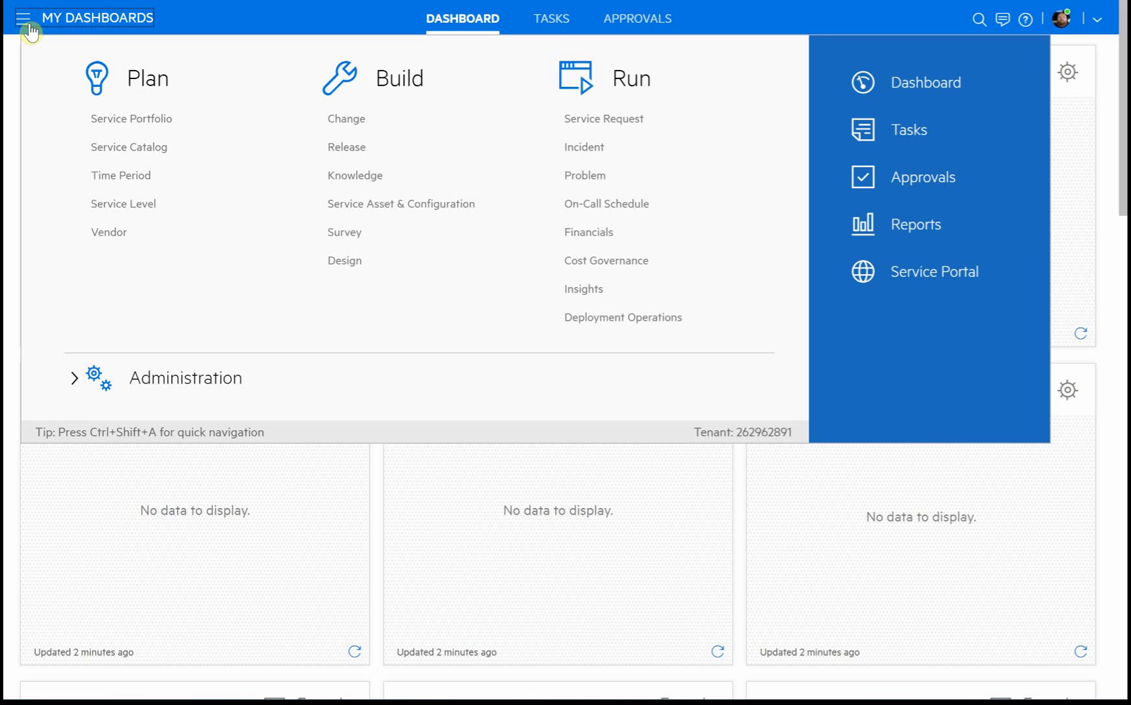
left_click(144, 149)
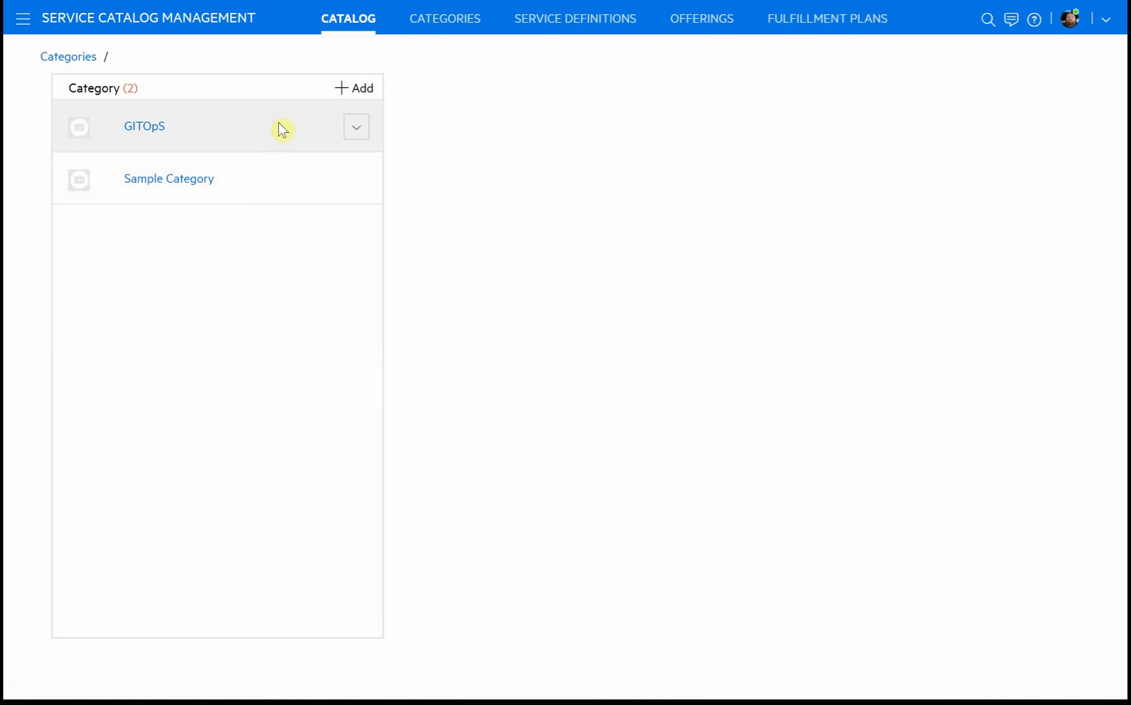
left_click(285, 187)
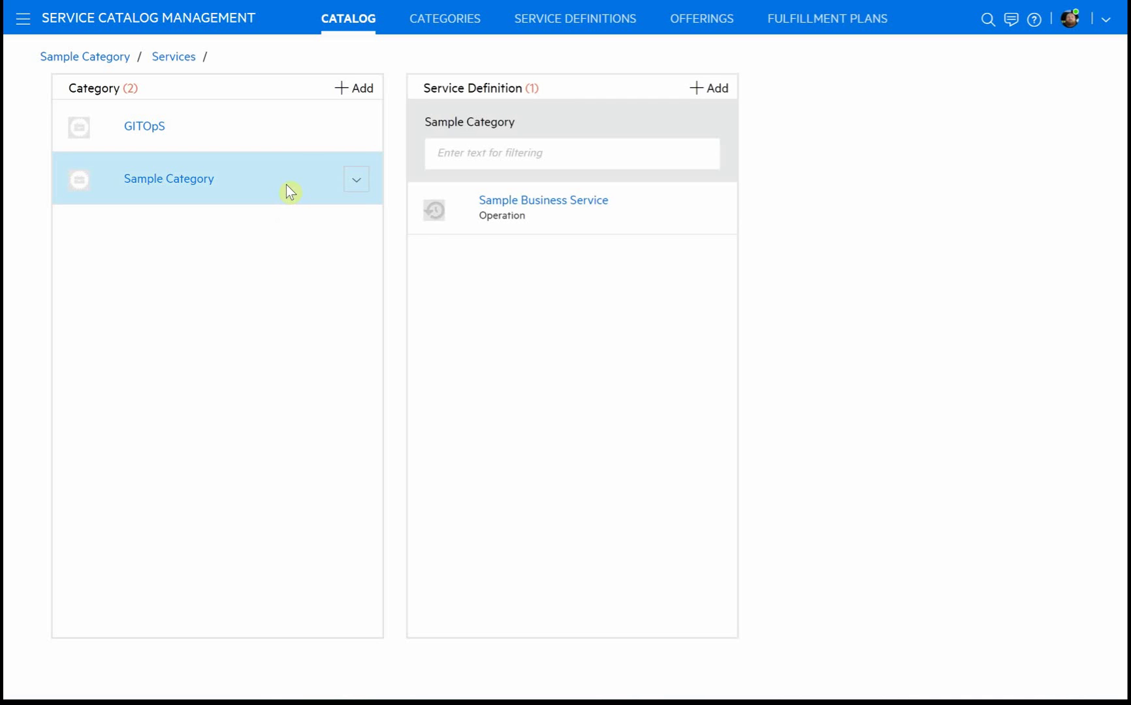
left_click(650, 215)
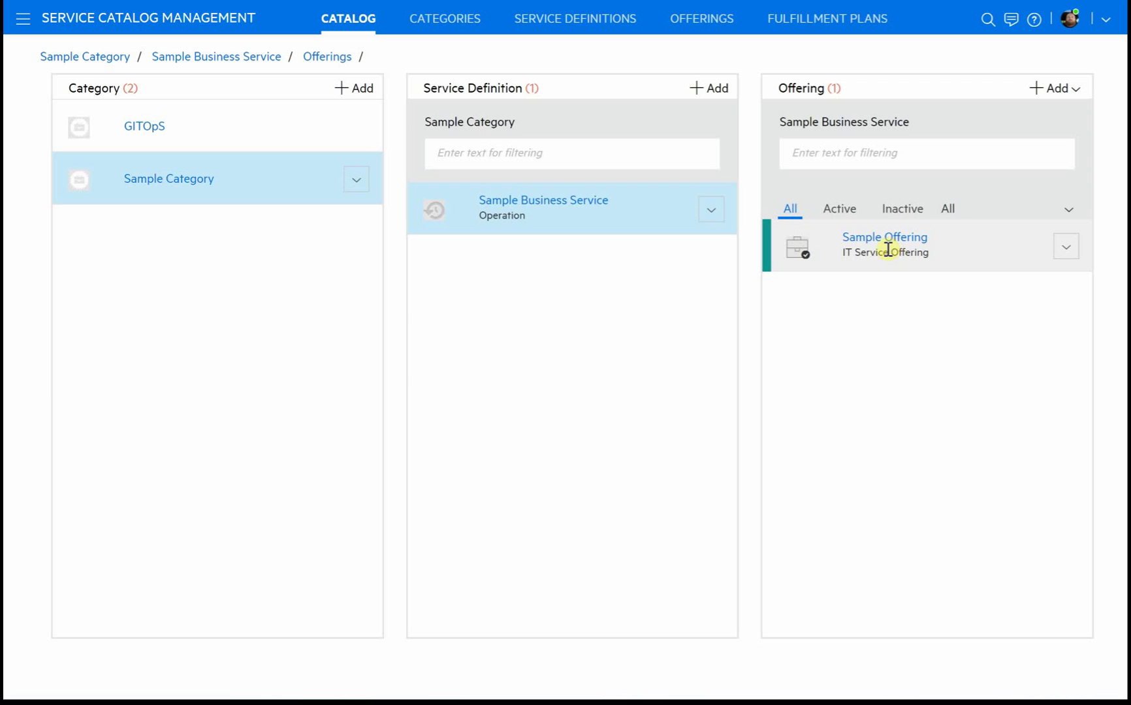
Step: Check the GITOpS saas offerings, then return to Sample Business Service's offerings
left_click(237, 125)
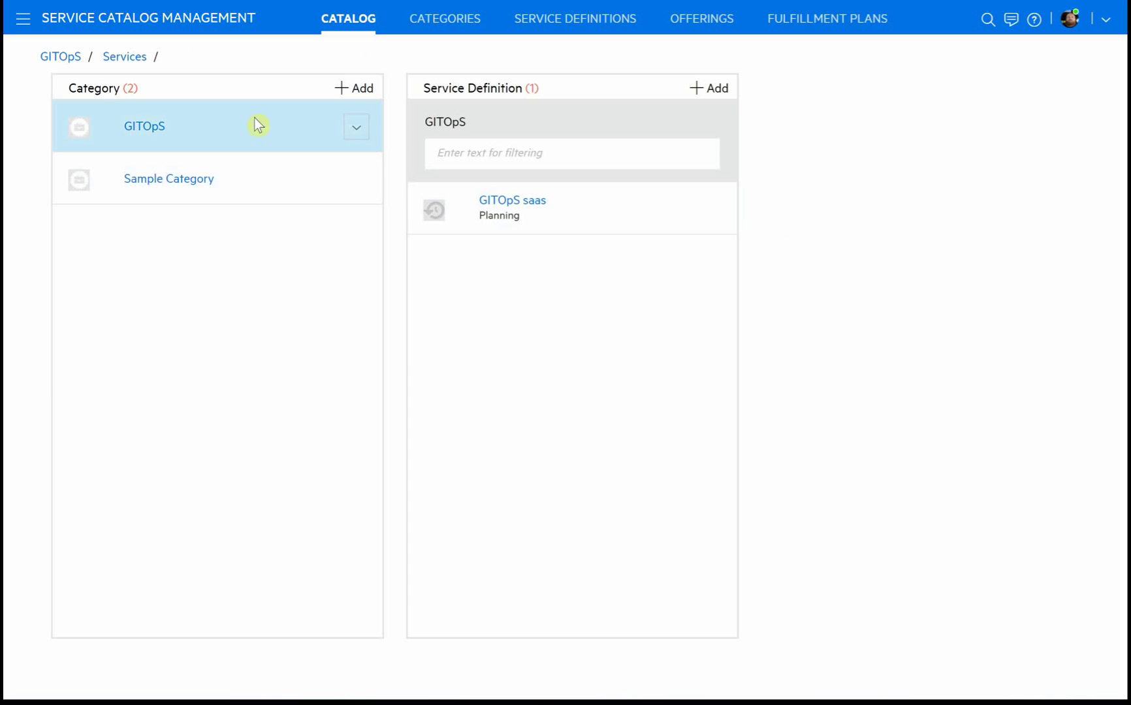
left_click(616, 227)
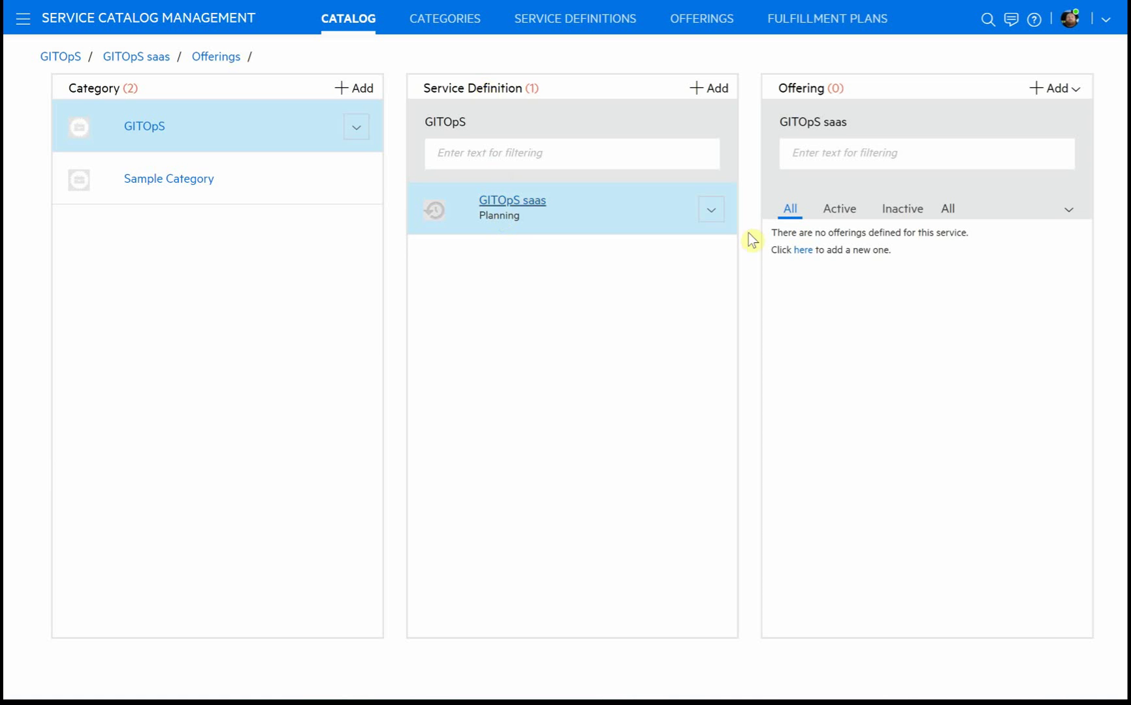
left_click(260, 178)
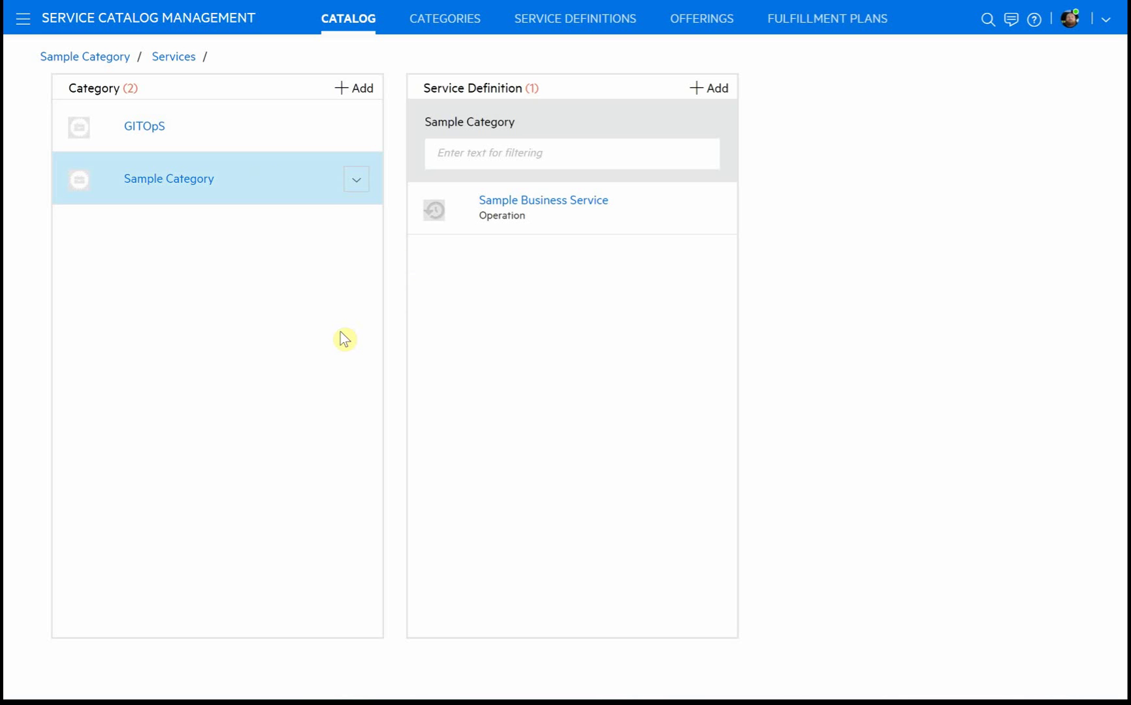
left_click(651, 226)
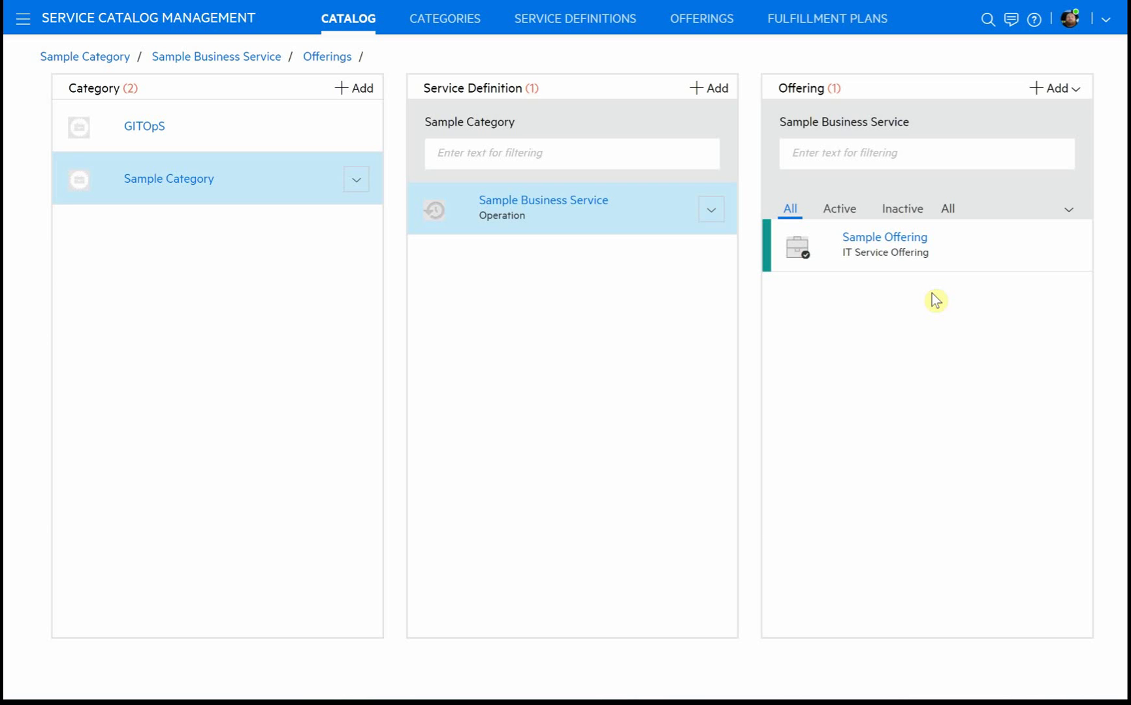
Step: Bring up the Sample Offering entry in the Offering panel
mouse_move(976, 262)
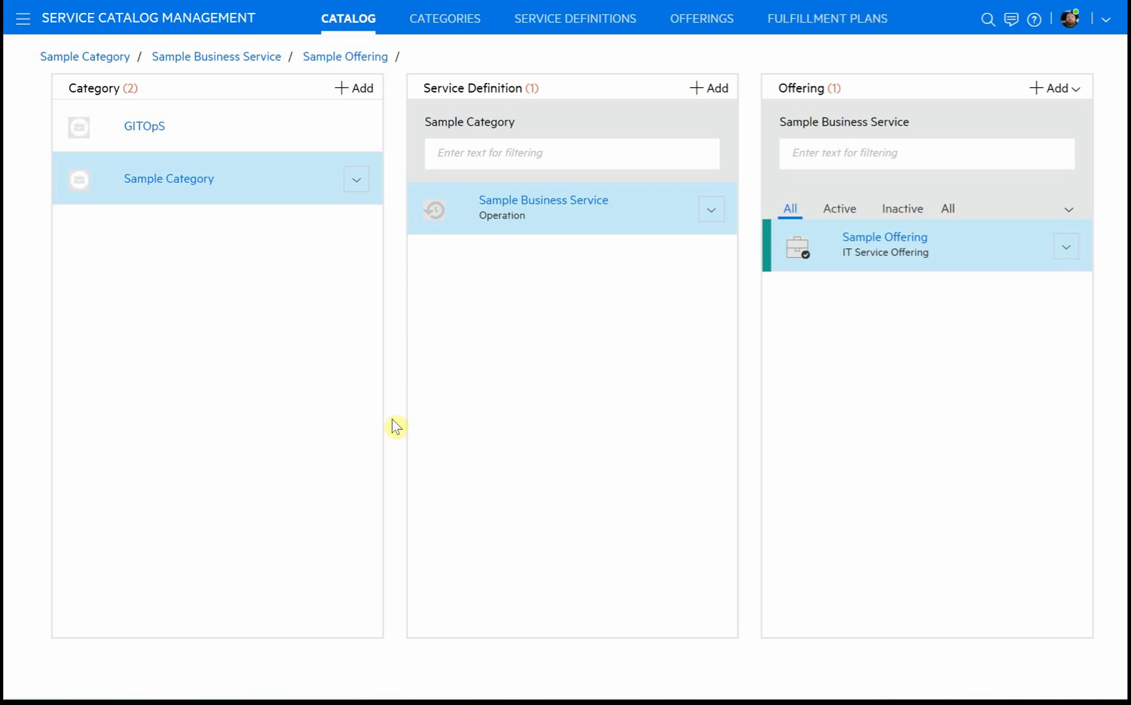
Step: Go to Administration > Master Data > People and show the Groups list of six functional groups
left_click(23, 26)
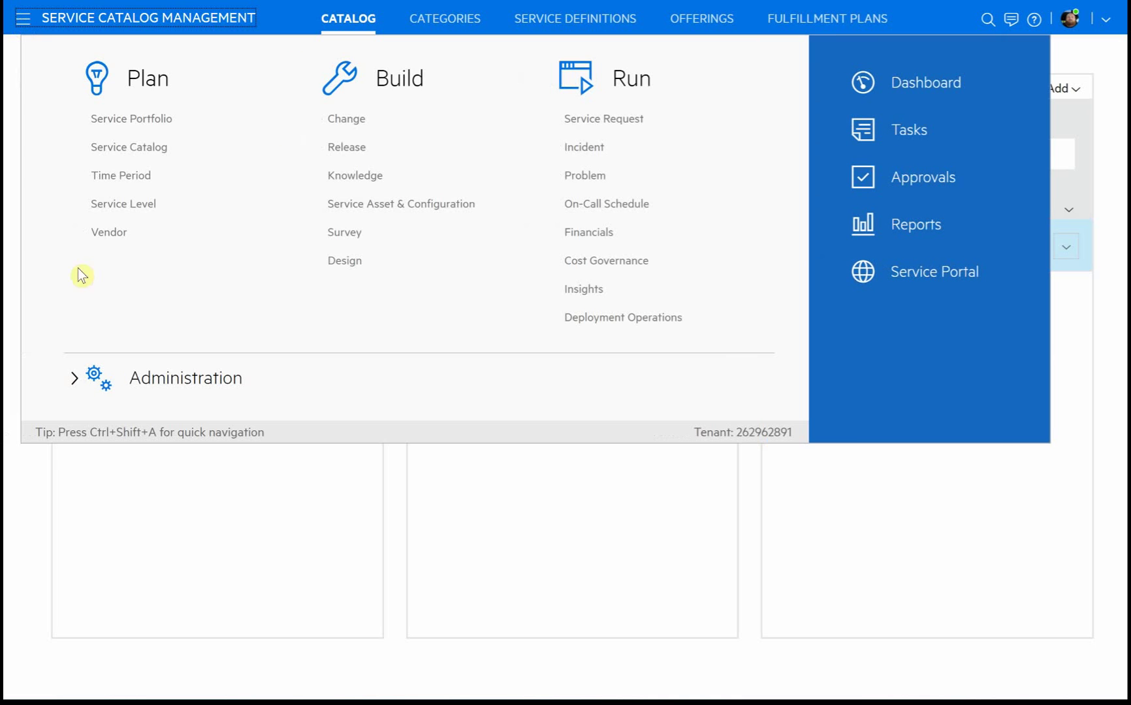
left_click(142, 376)
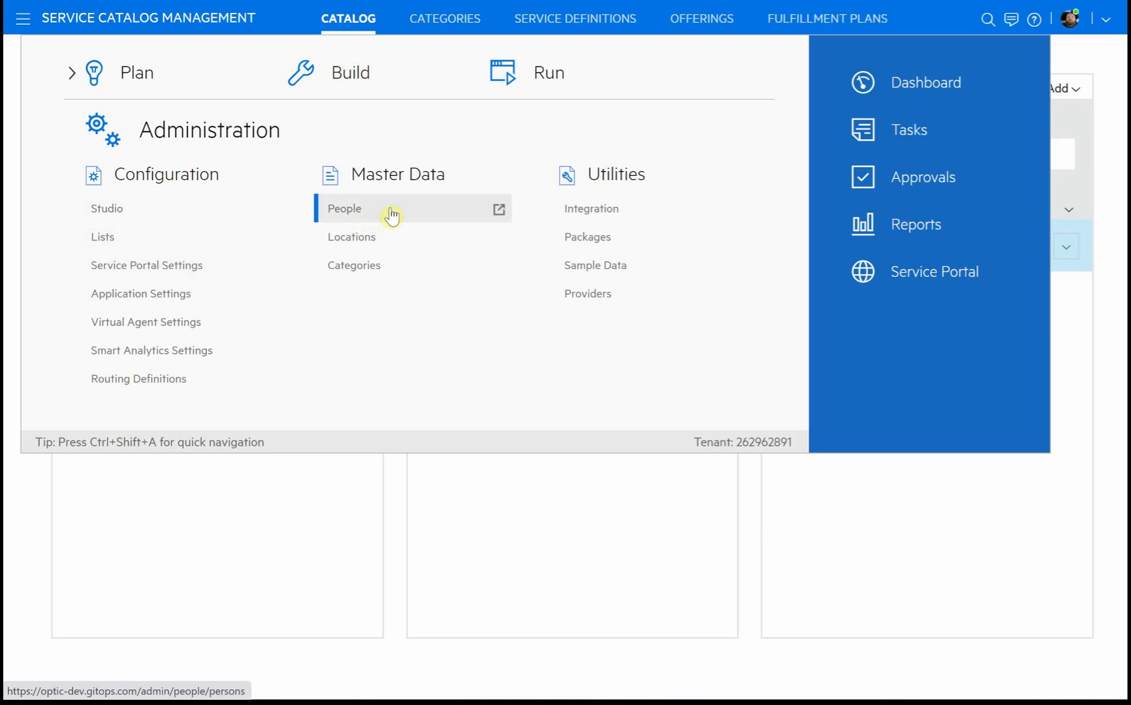
left_click(392, 215)
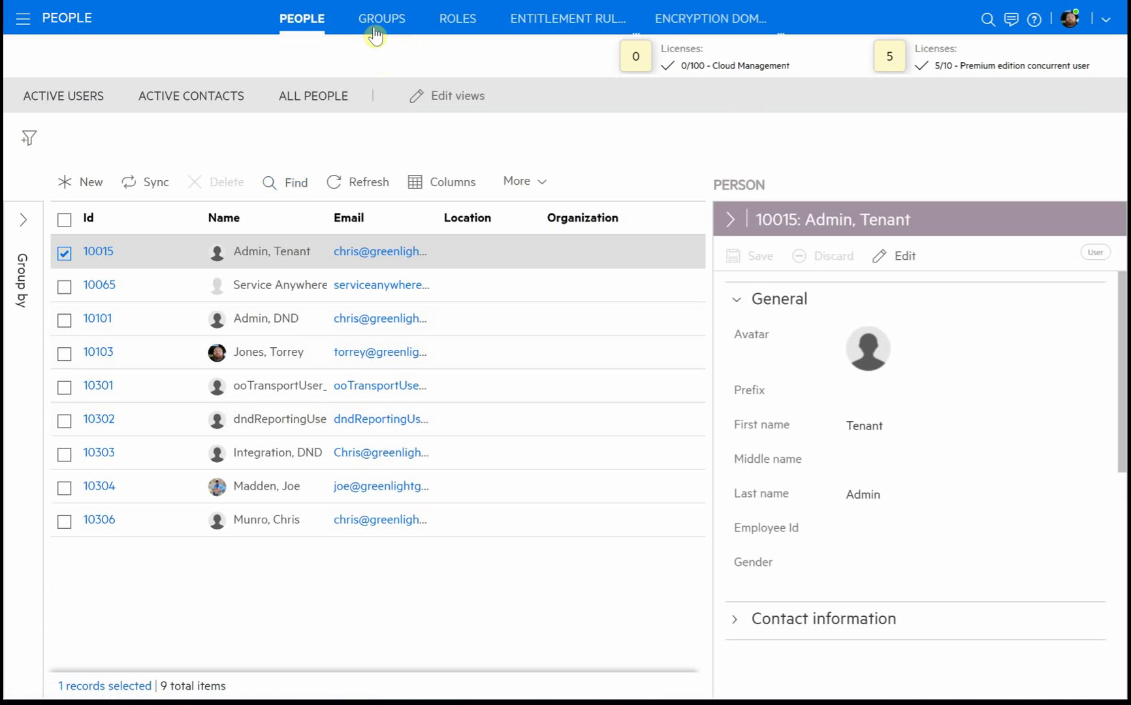
left_click(381, 26)
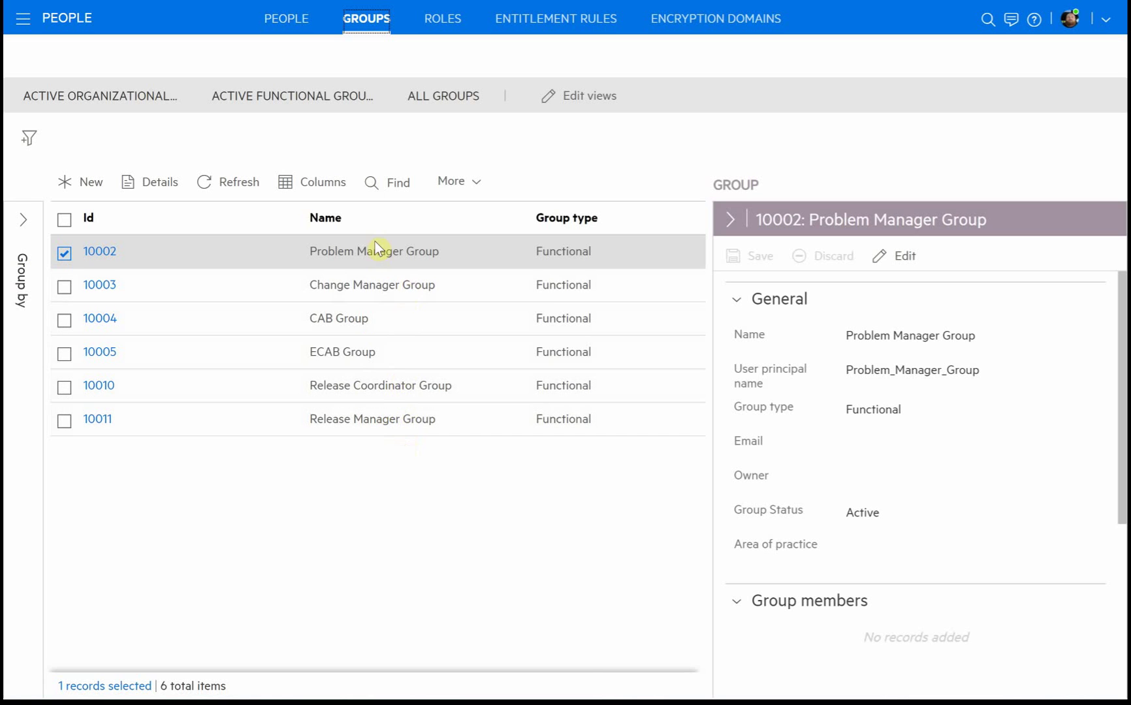
Step: Start a new group named 'Entitlement: Sample Requests' with UPN 'ent_sample_requests'
left_click(73, 184)
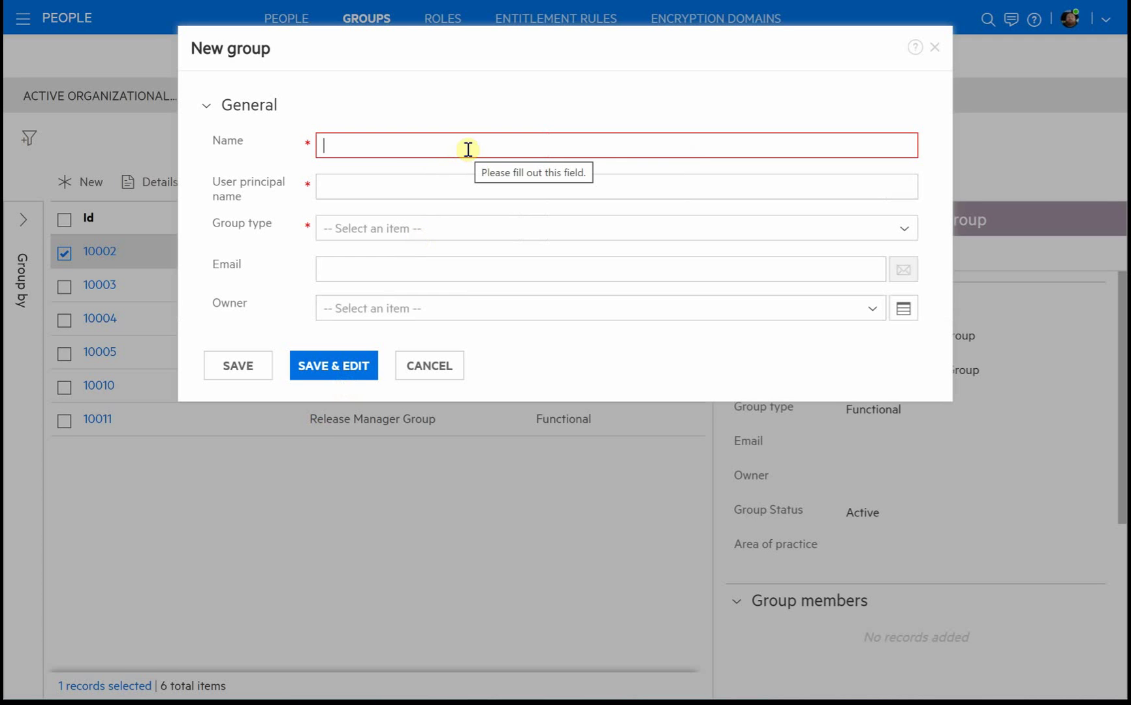
type("Entitl")
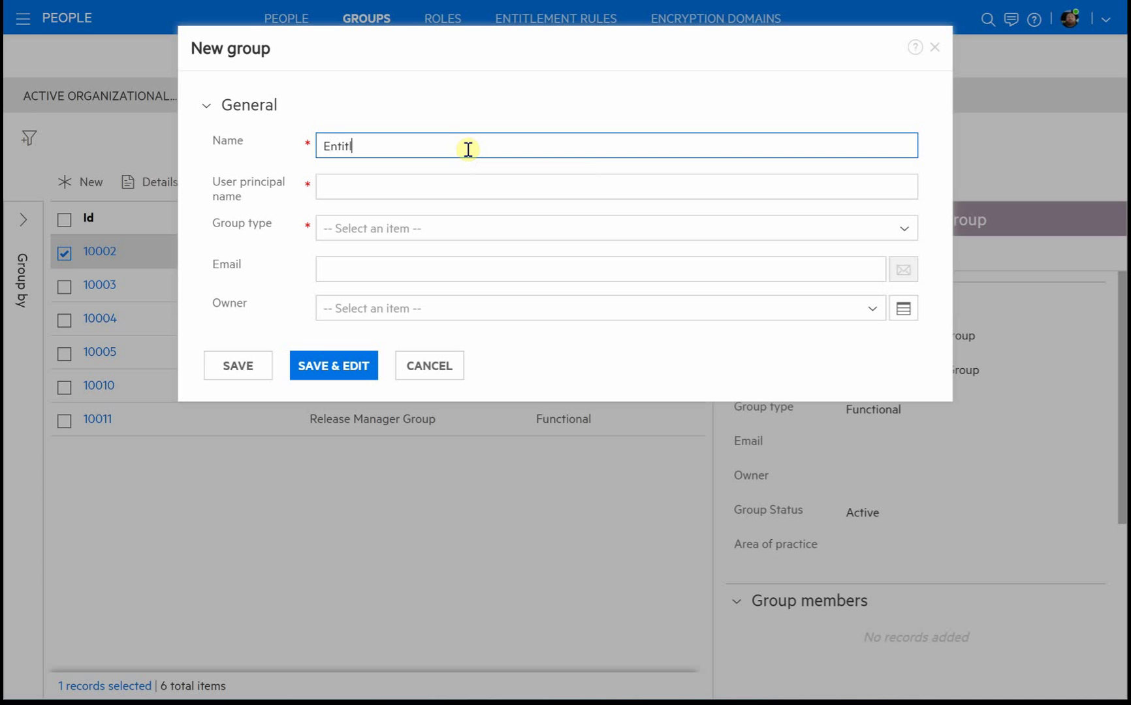
type("ement:")
type("Sample Requests")
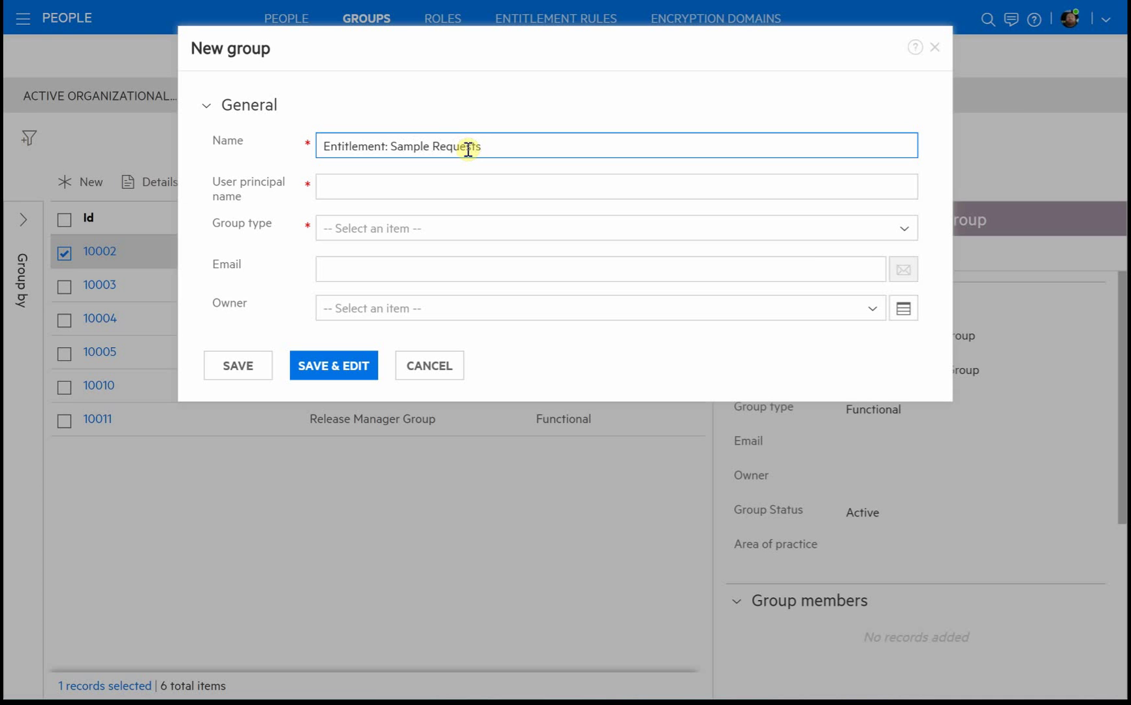
key("Tab")
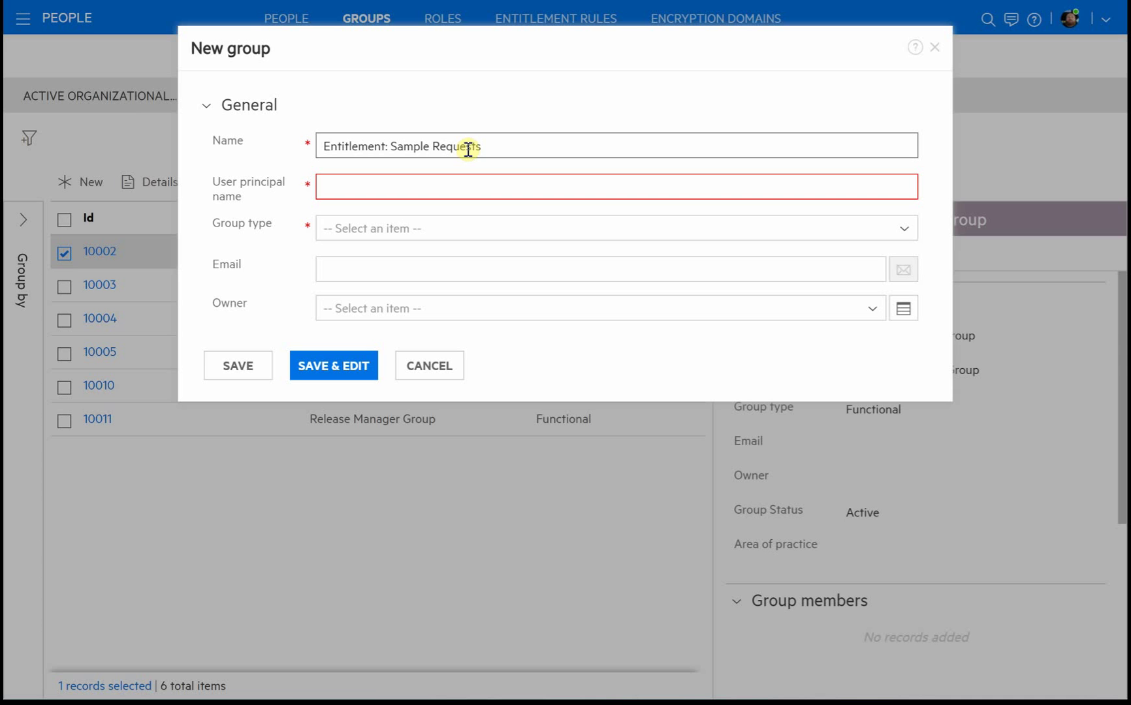
type("ent_sample_requests")
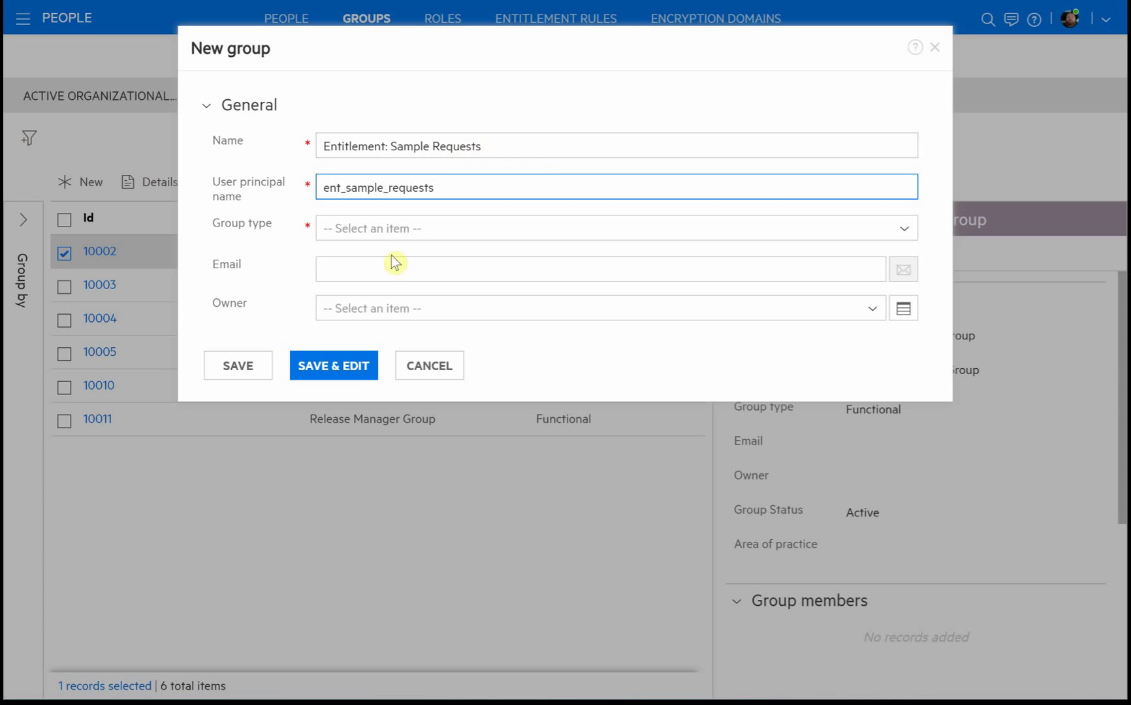
Step: Set the group type to Functional, assign its owner, and save with SAVE & EDIT
left_click(381, 226)
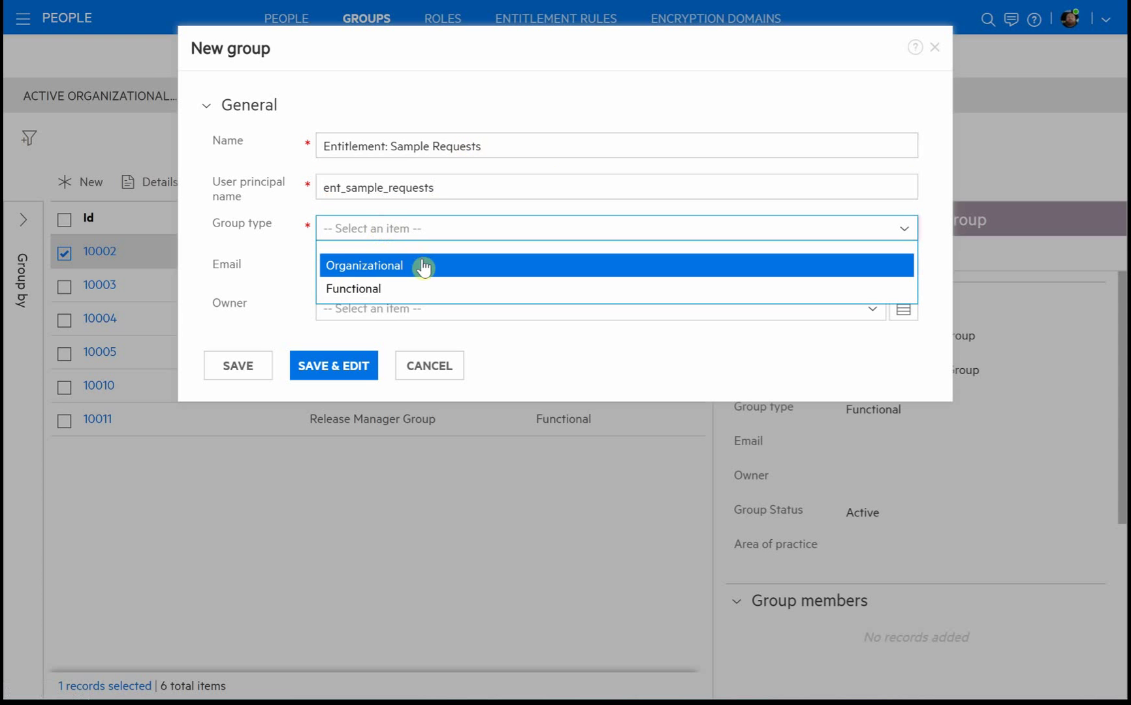
left_click(433, 295)
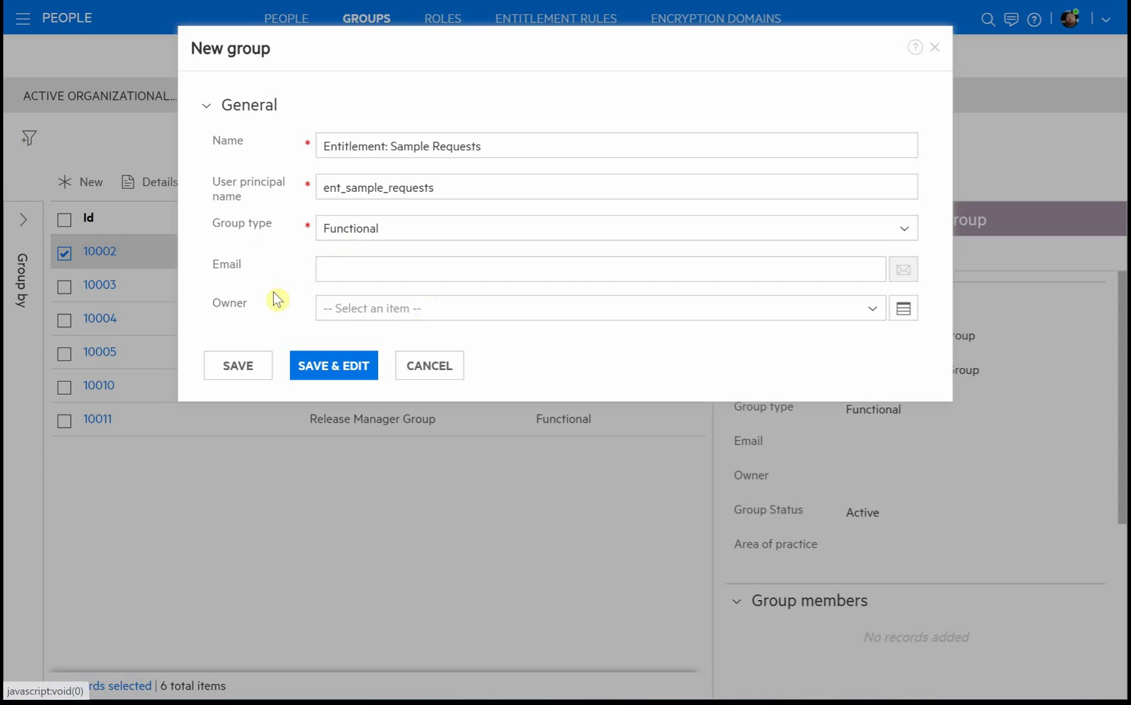
left_click(346, 309)
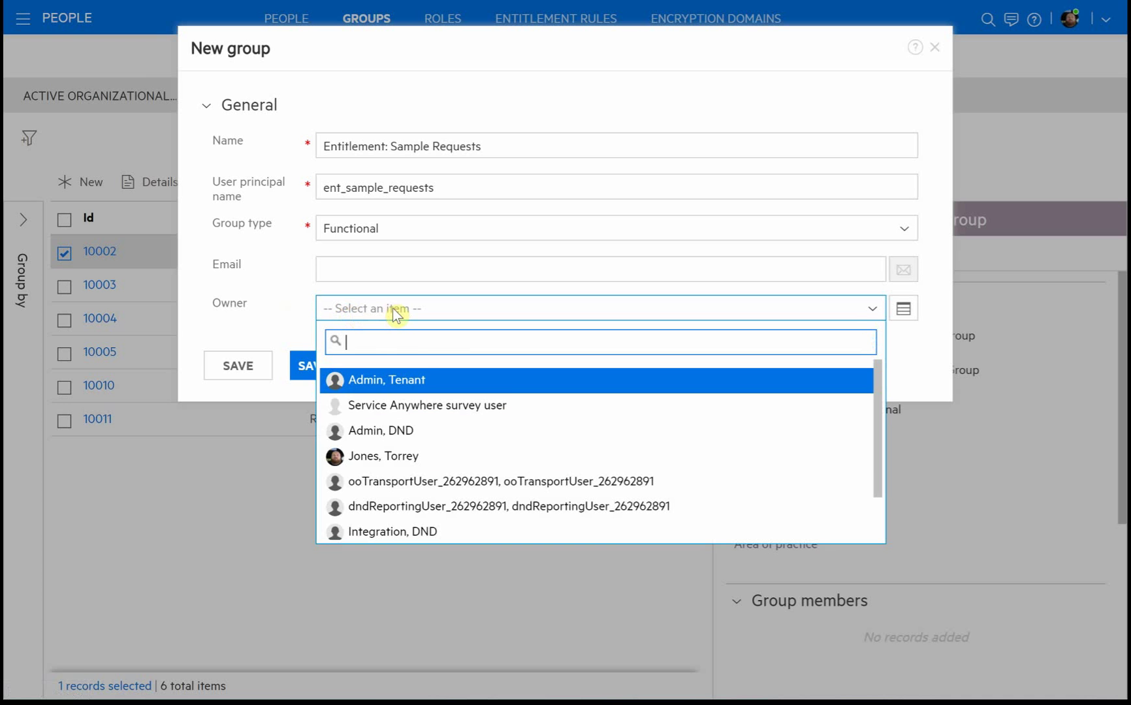
left_click(445, 456)
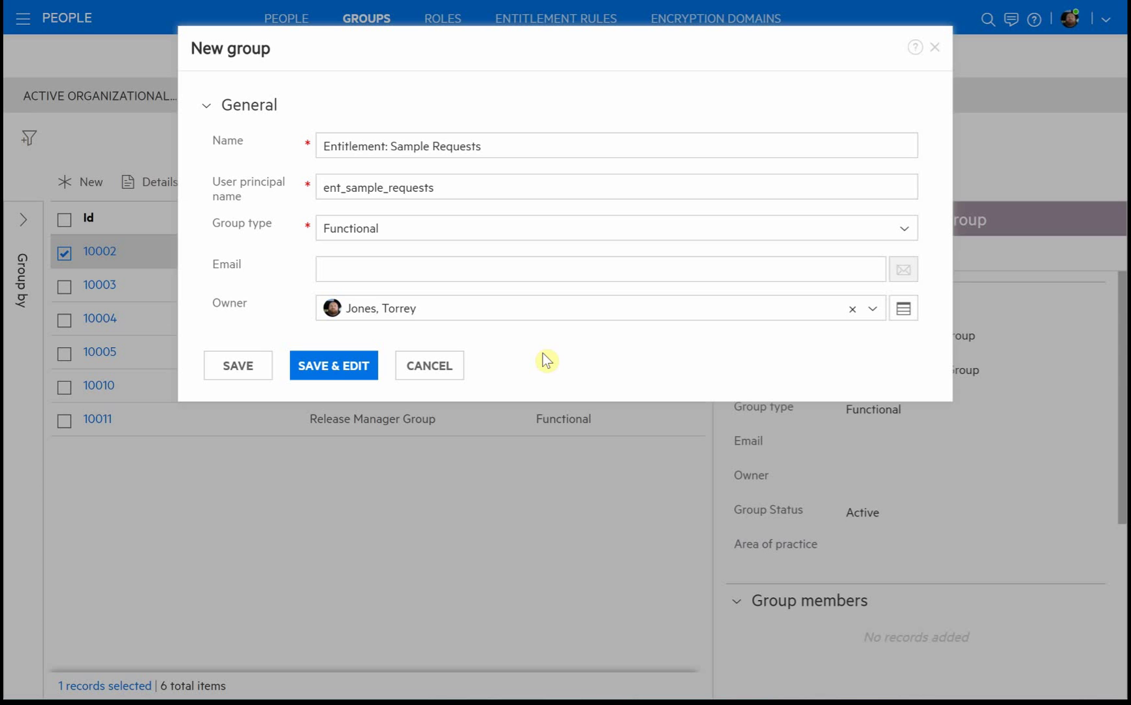
left_click(341, 369)
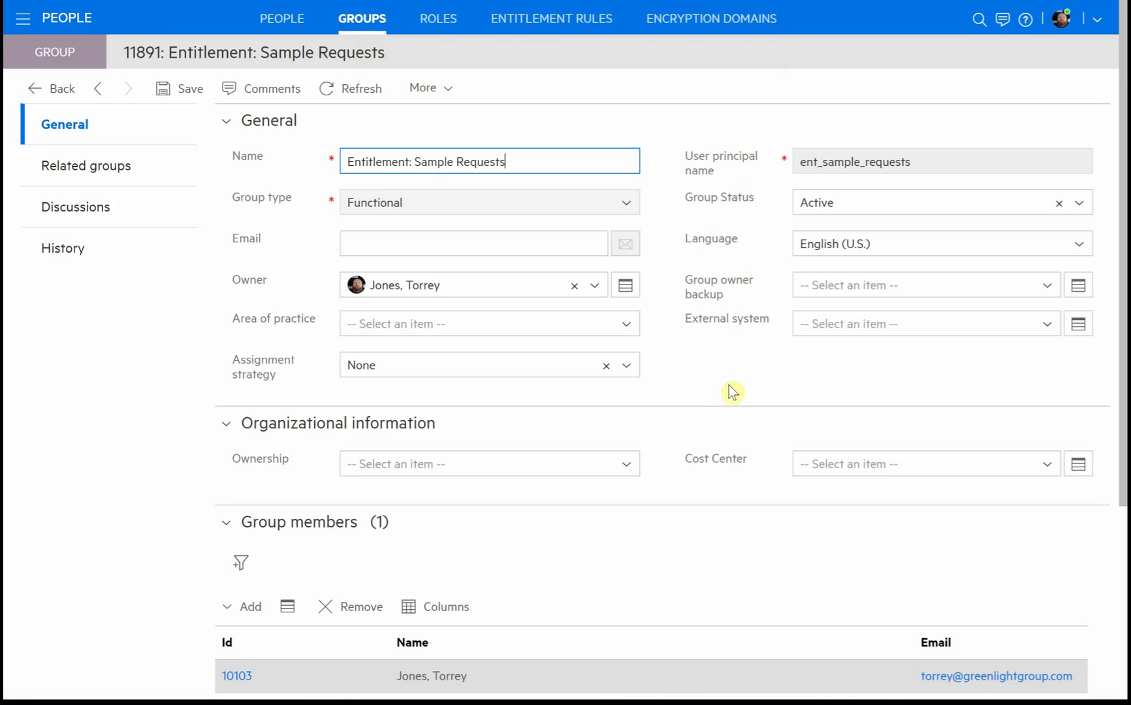
Step: Add a second person to group 11891's members, bringing the list to two
scroll(732, 392, "down", 2)
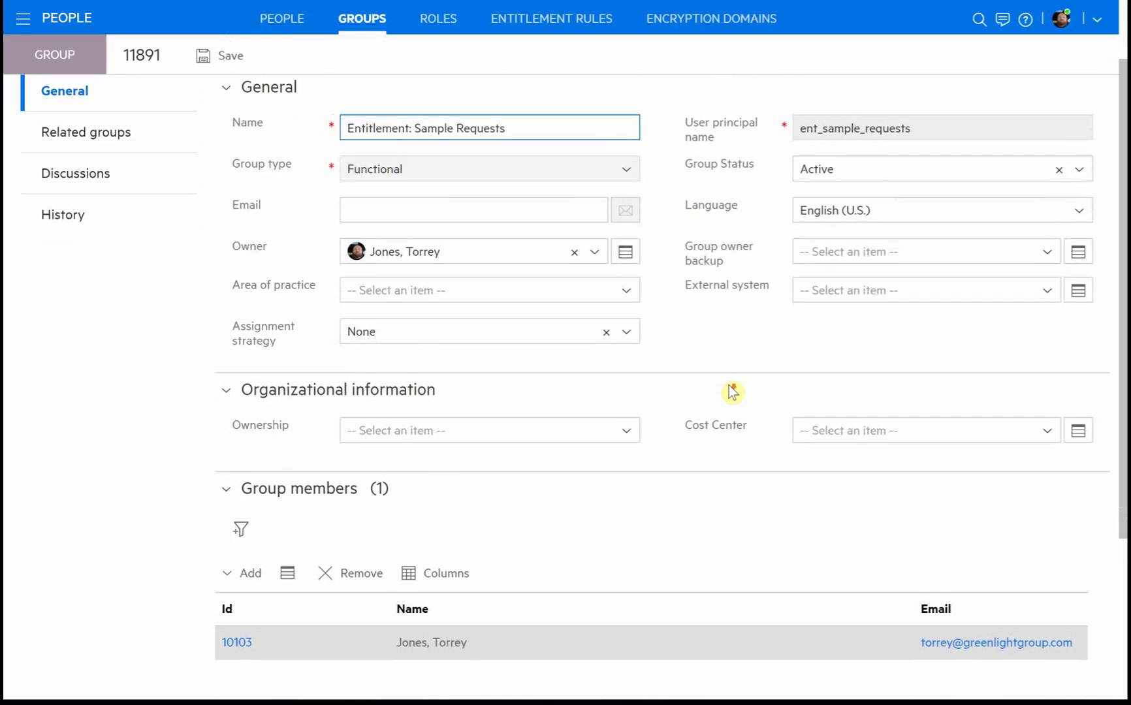
scroll(732, 392, "down", 2)
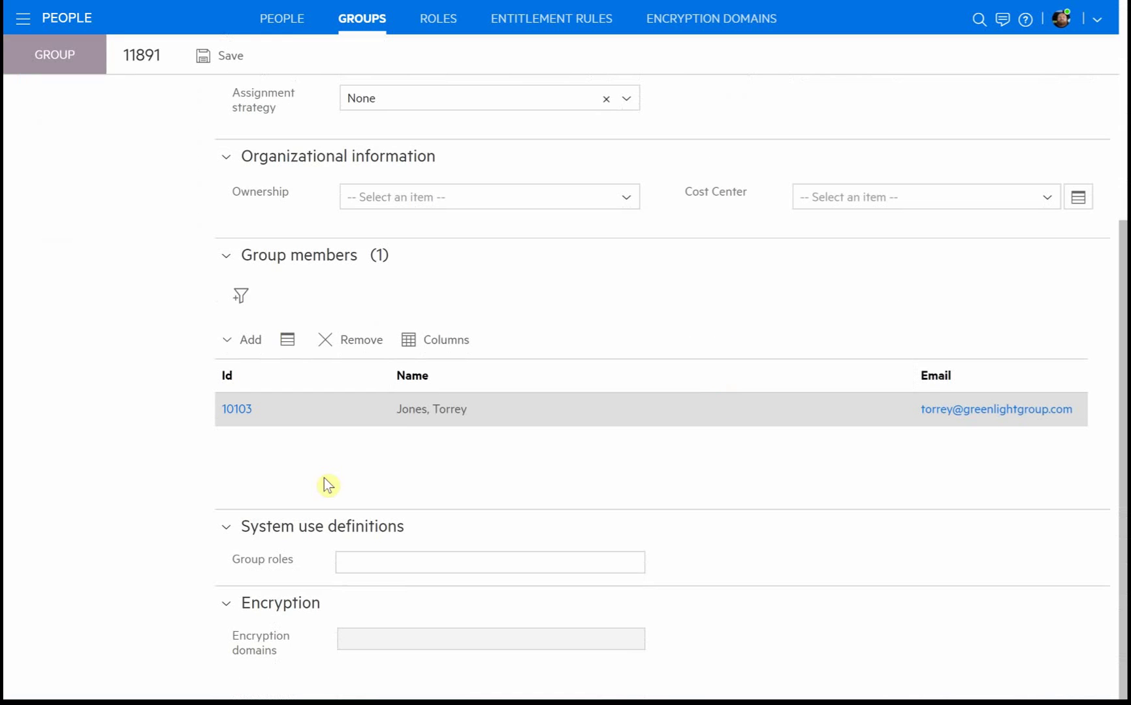
left_click(246, 341)
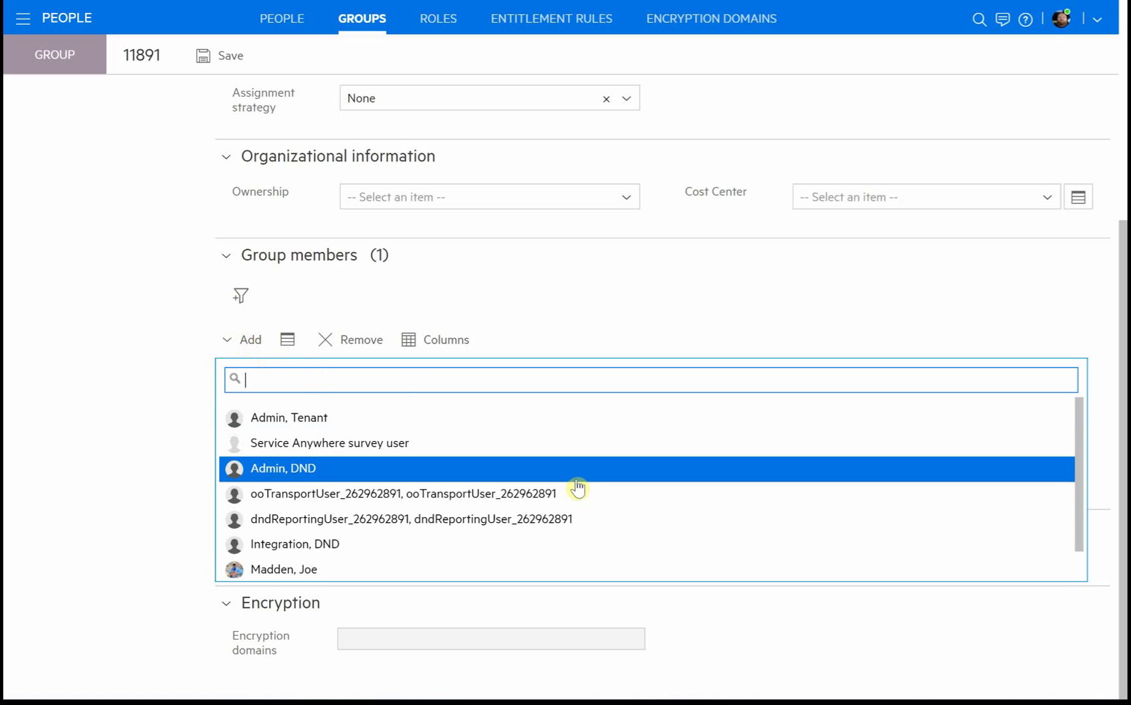
scroll(578, 489, "down", 1)
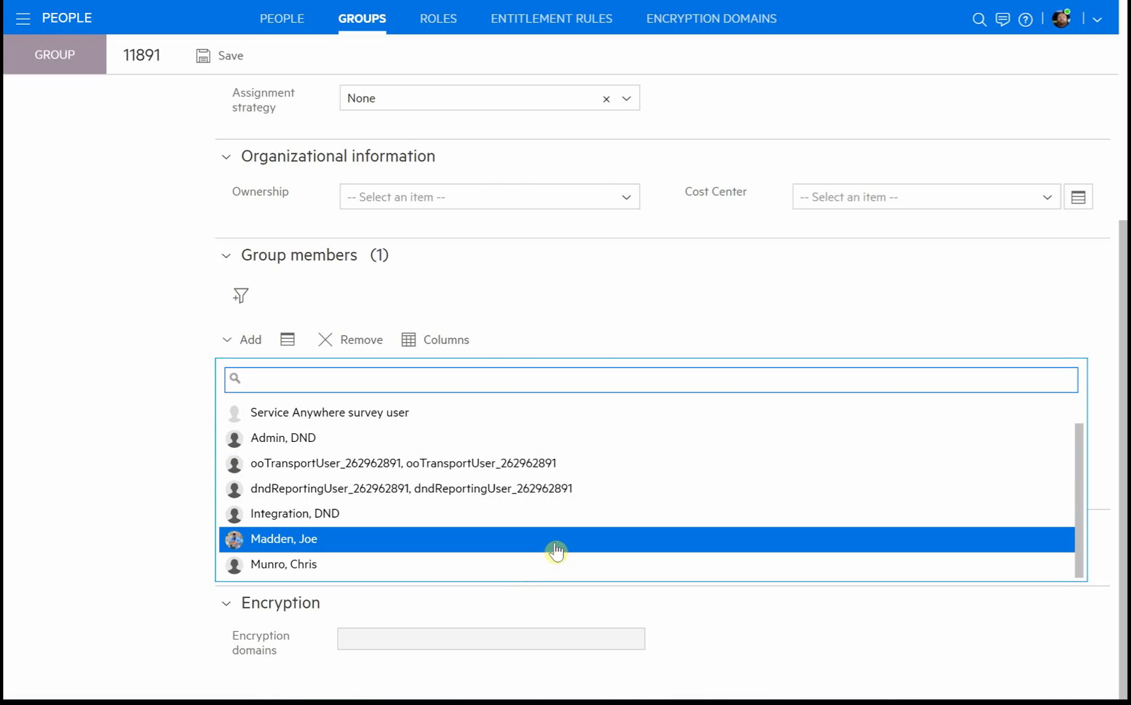
left_click(514, 568)
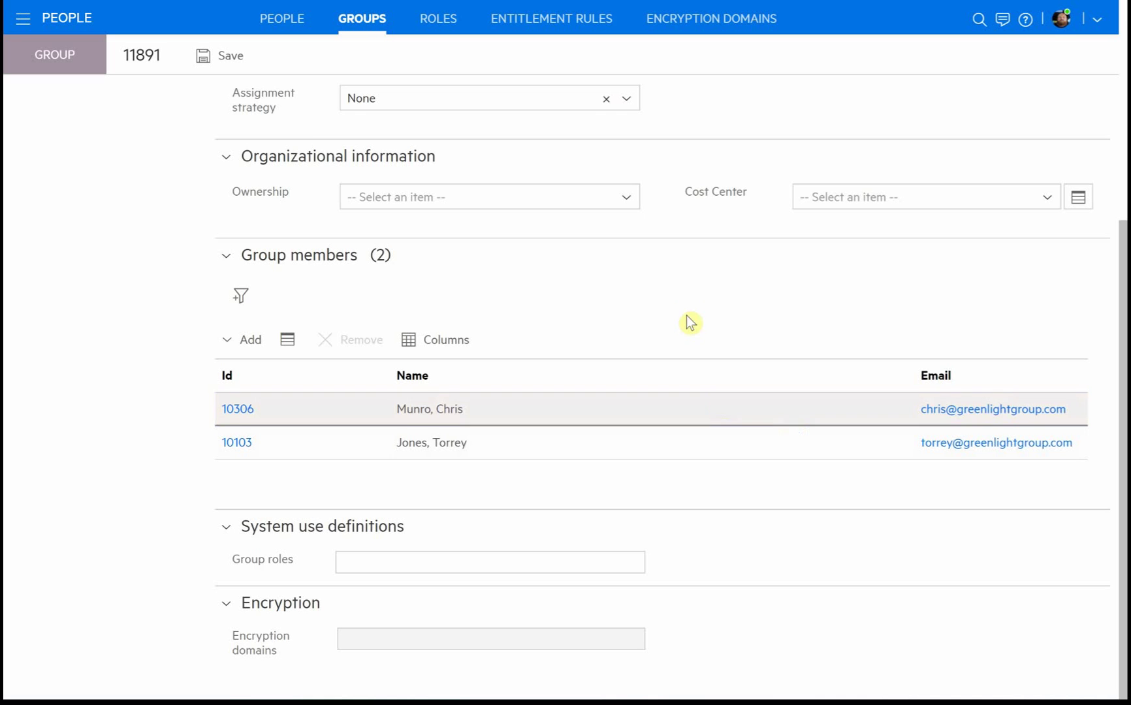
scroll(679, 308, "up", 3)
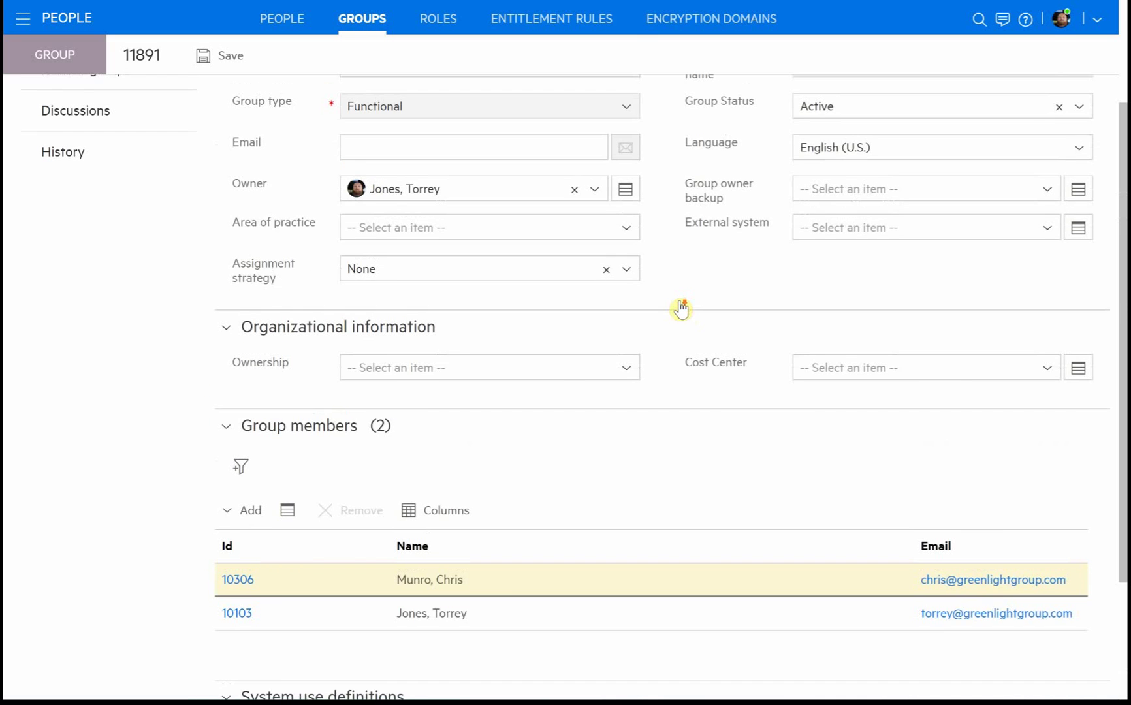
scroll(682, 309, "down", 3)
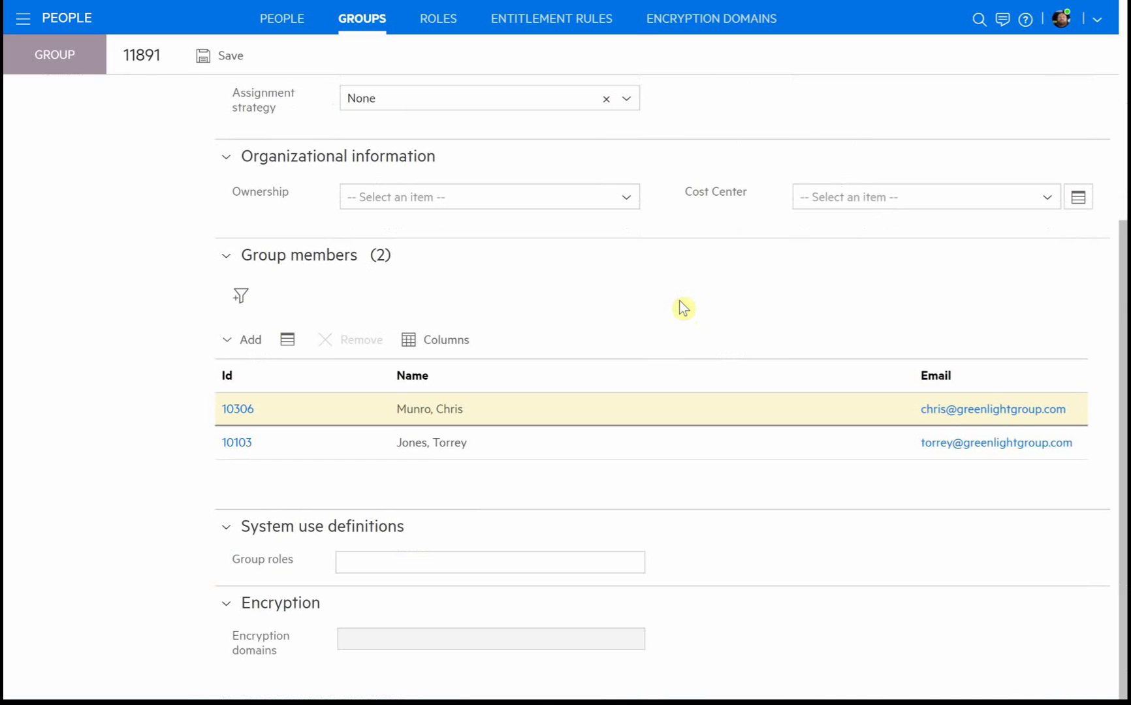
Step: Save group 11891 'Entitlement: Sample Requests' with both members from the toolbar
left_click(694, 431)
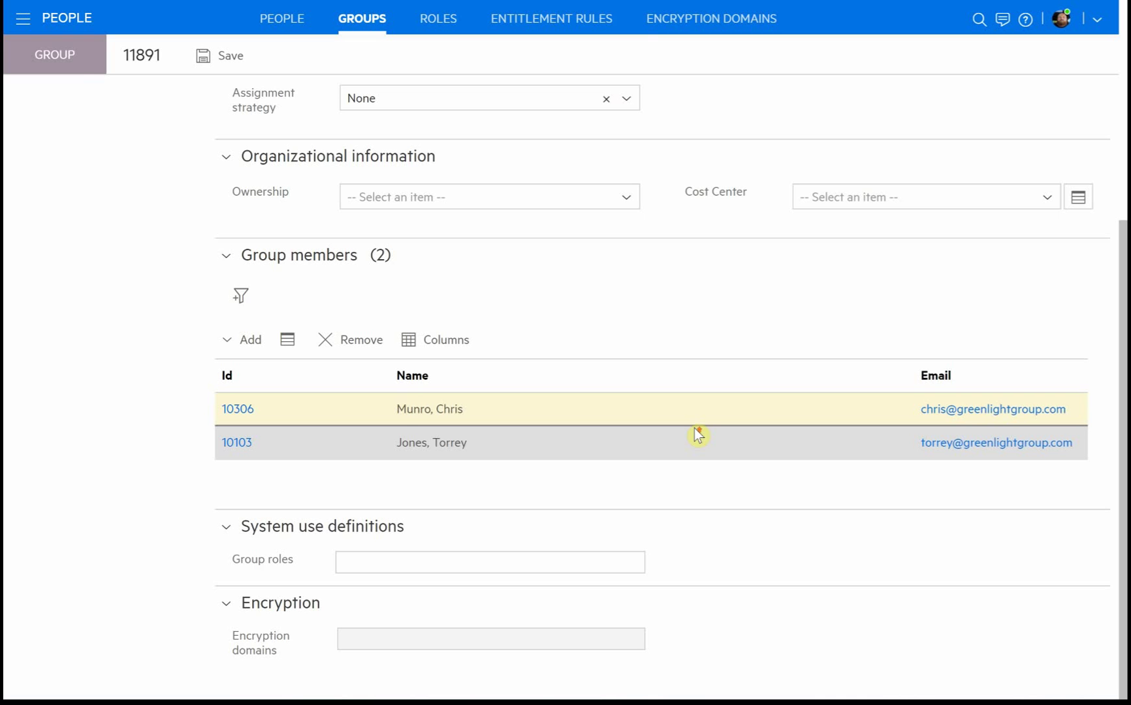
scroll(694, 430, "up", 5)
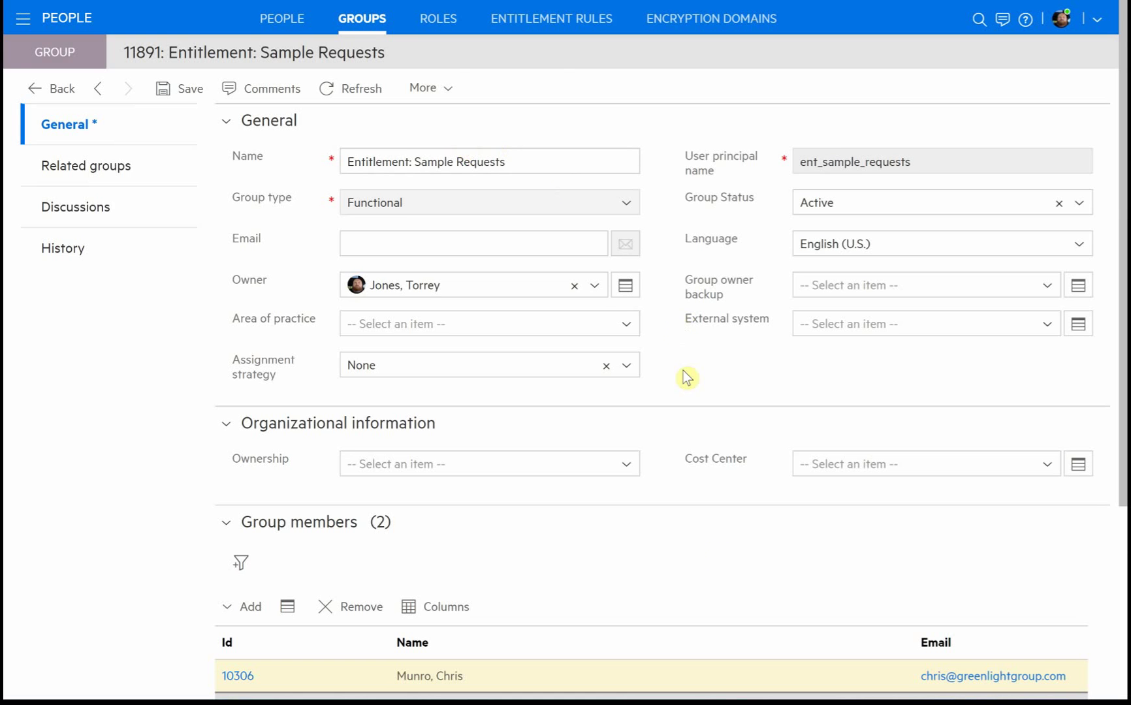
scroll(722, 553, "down", 2)
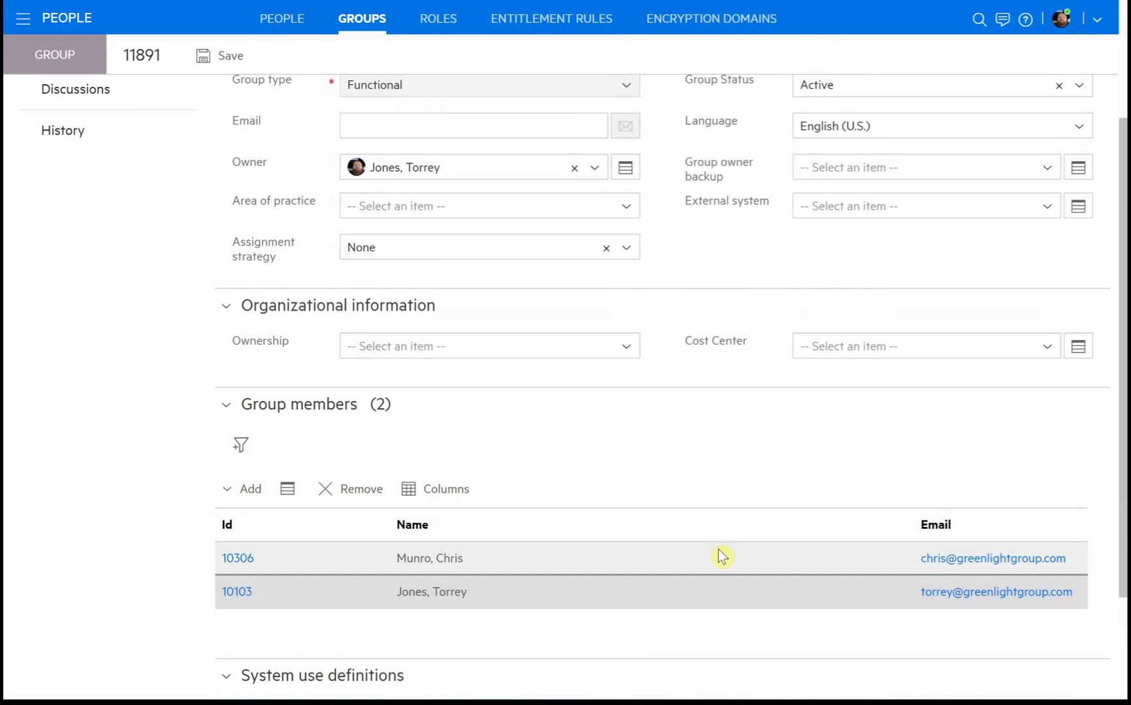
scroll(716, 556, "up", 2)
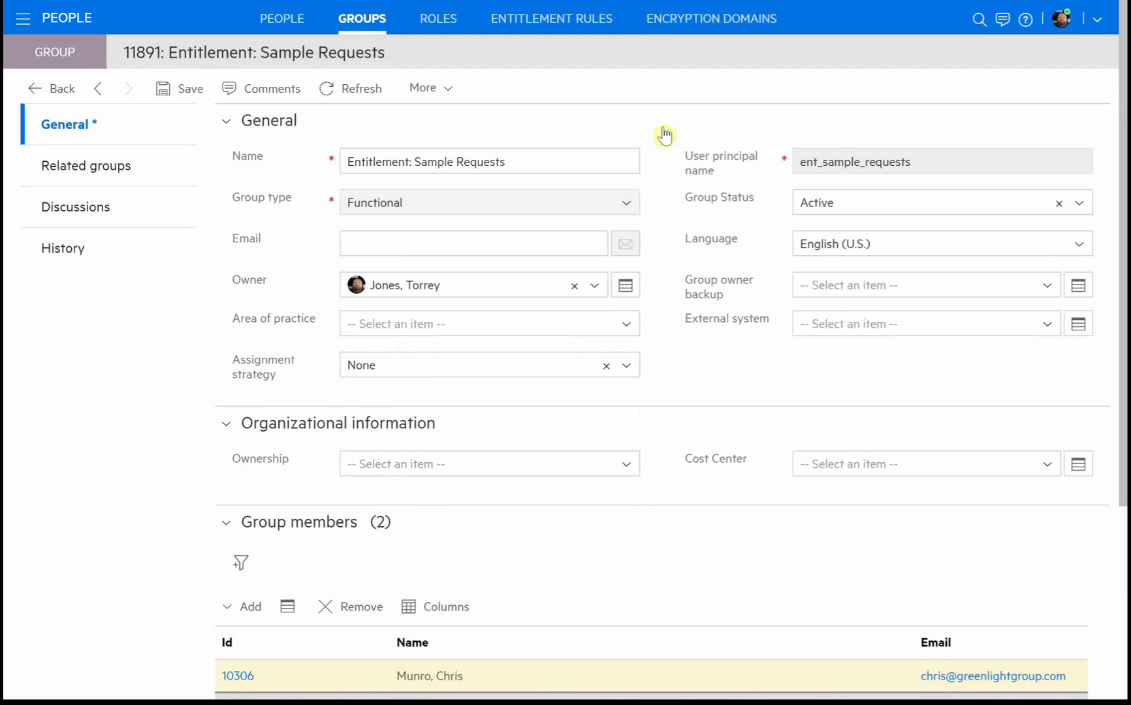
left_click(172, 92)
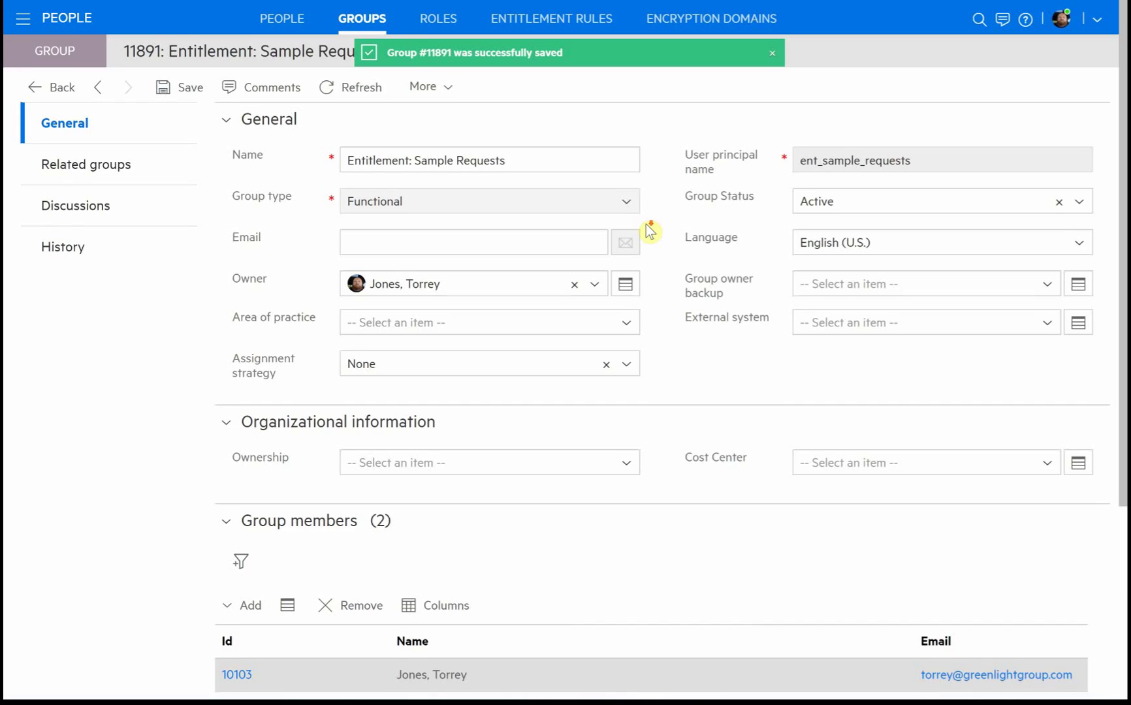
scroll(649, 231, "down", 3)
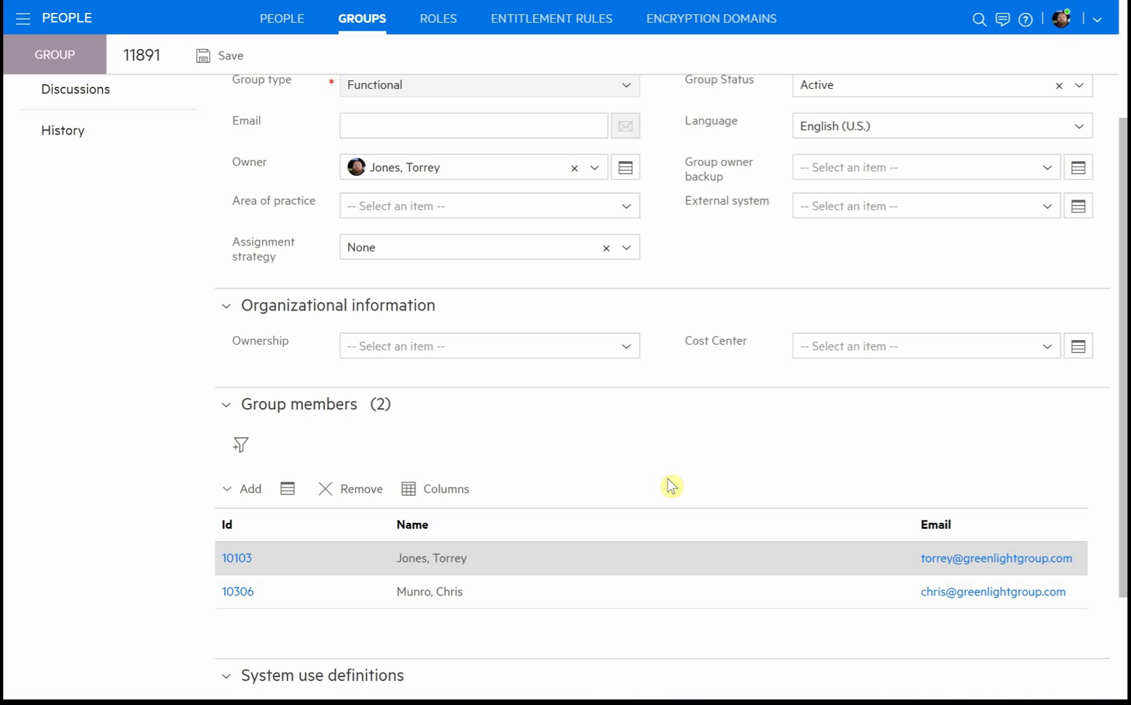
scroll(671, 486, "up", 3)
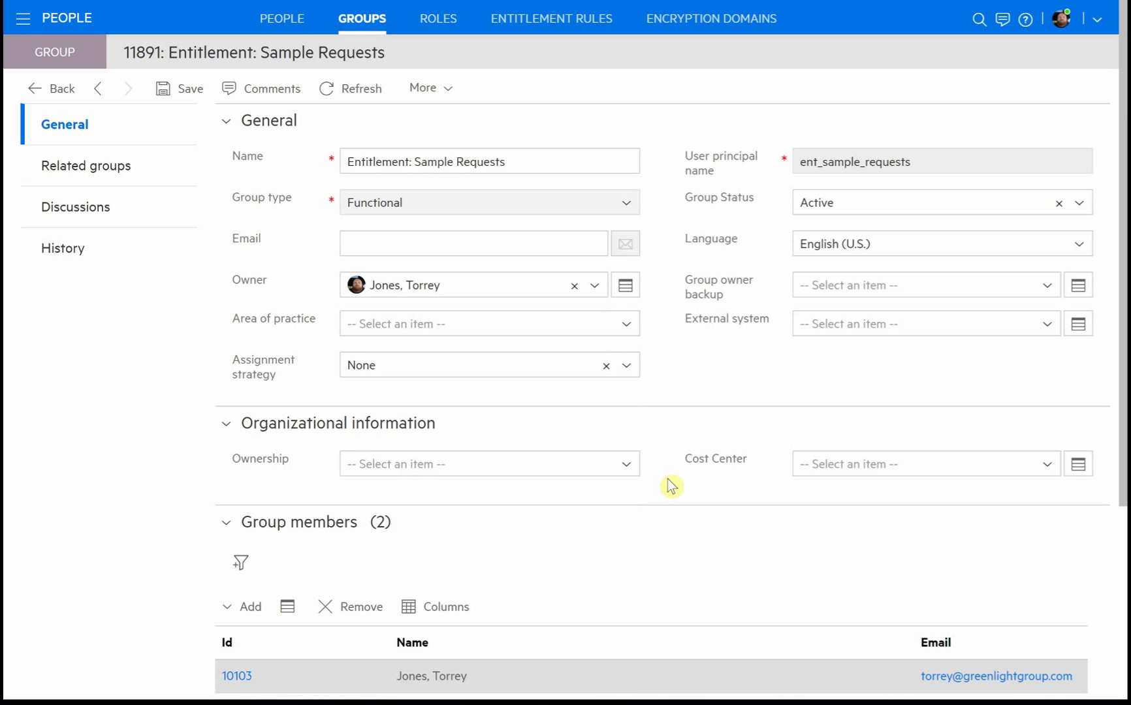